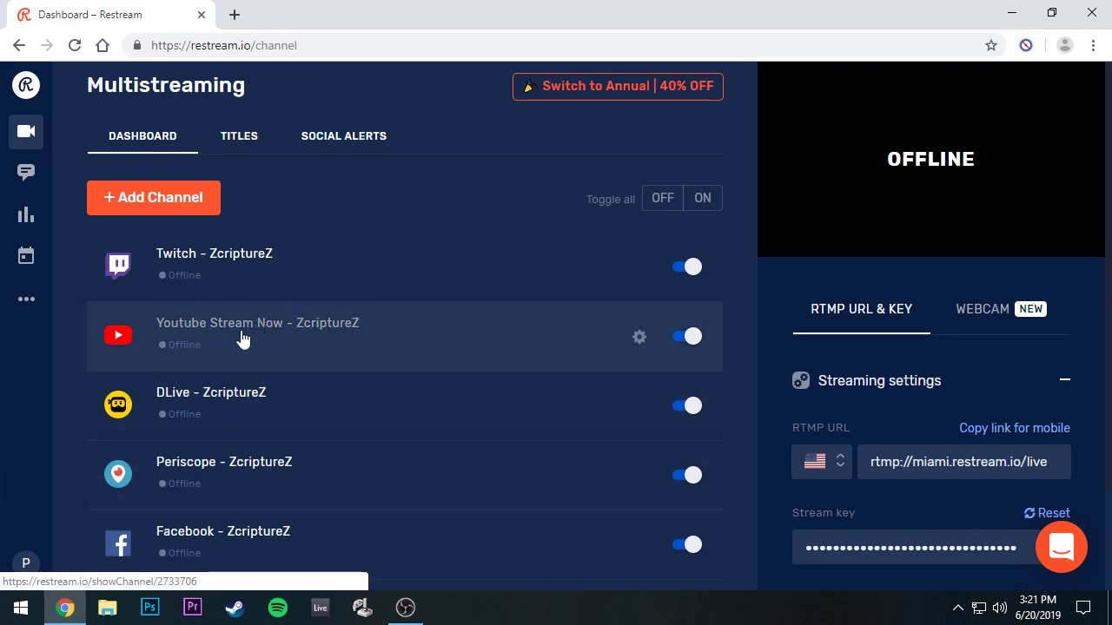
On the Titles tab, save the Twitch title and City of Heroes game so it shows Updated.
scroll(115, 510, down, 1)
scroll(115, 518, up, 1)
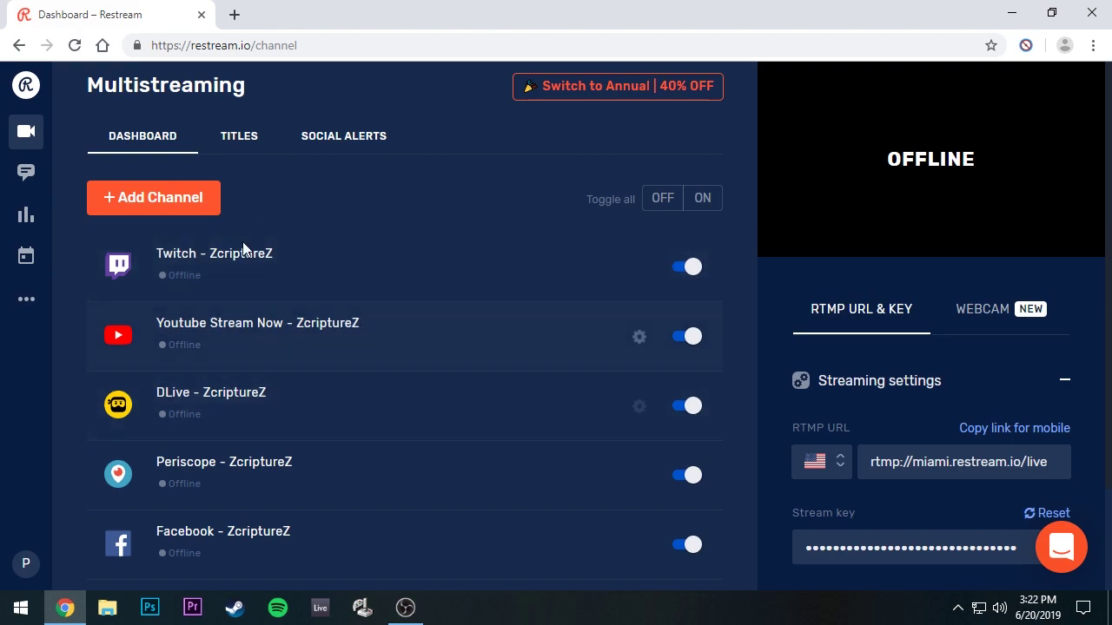
click(238, 142)
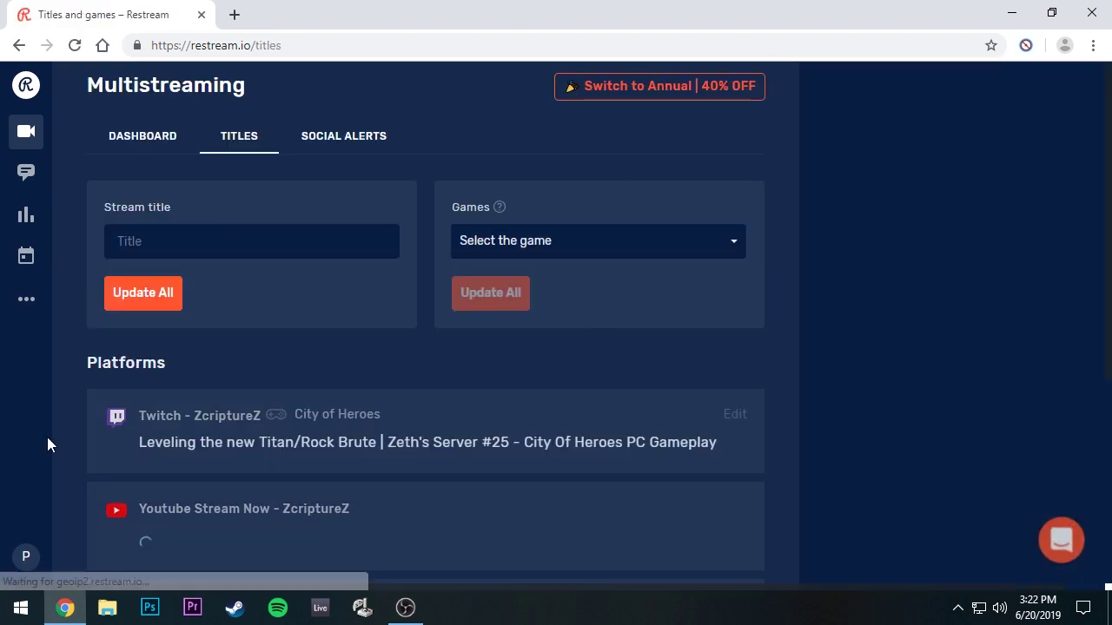
scroll(54, 441, down, 2)
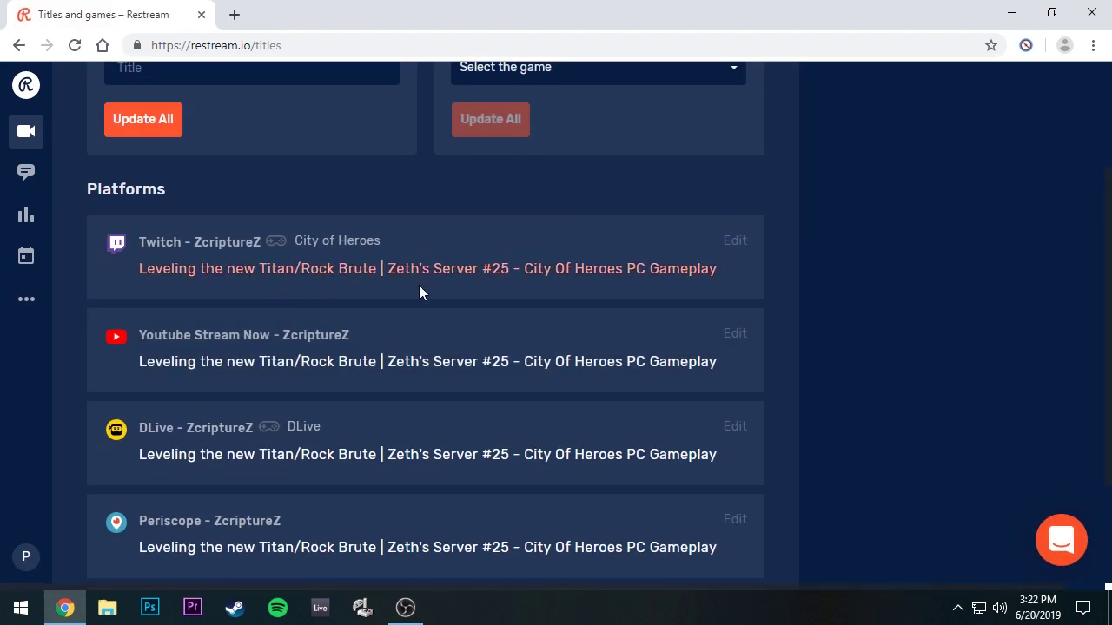
scroll(409, 325, down, 1)
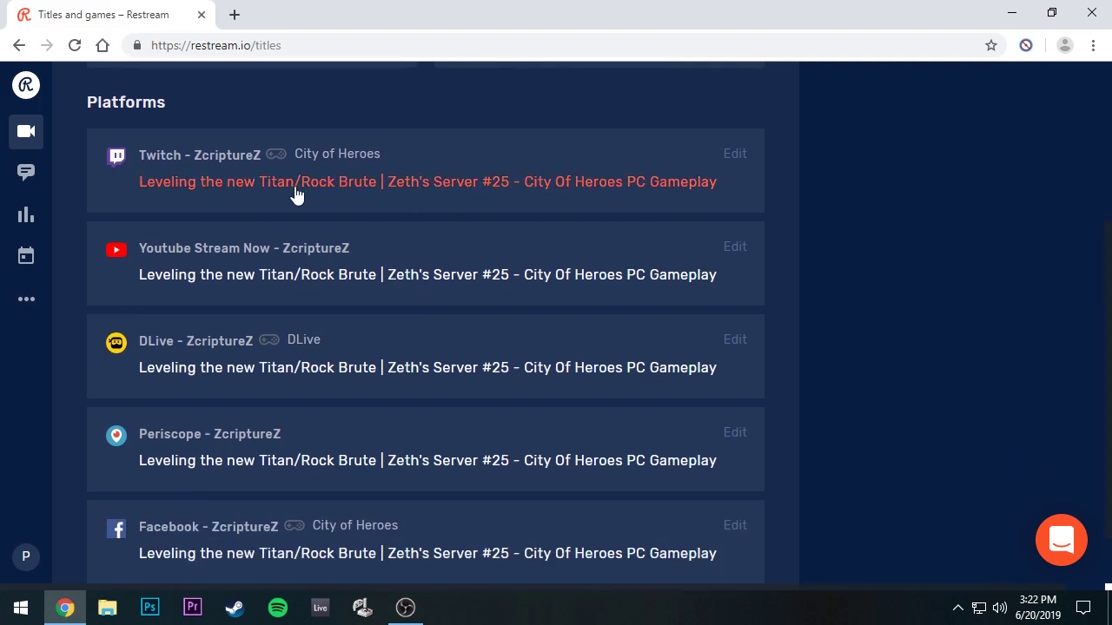
click(362, 182)
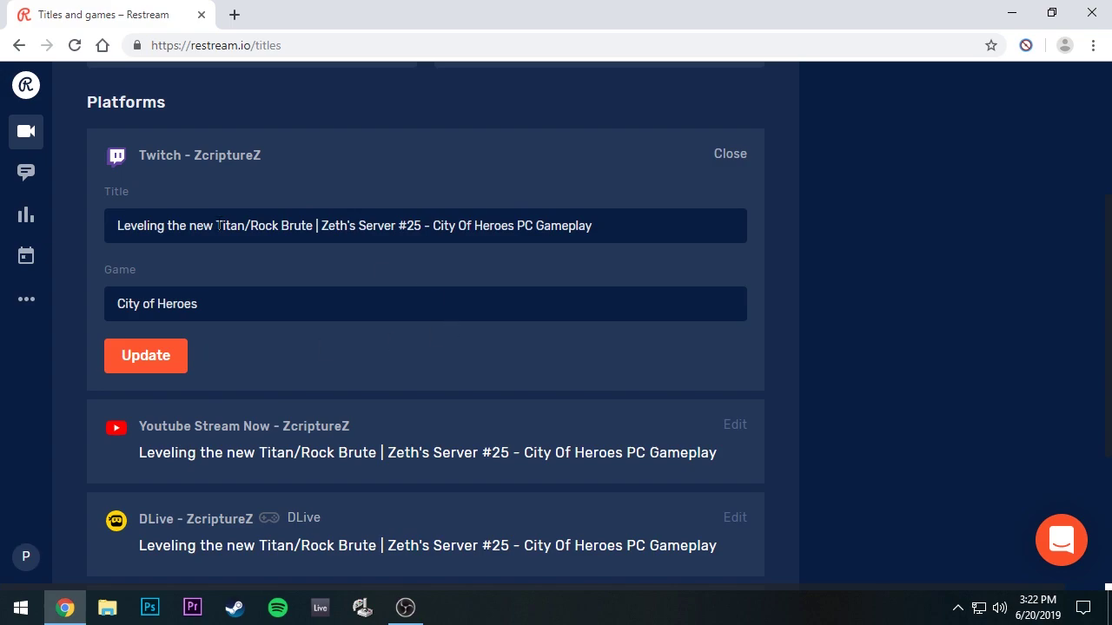
scroll(244, 486, down, 3)
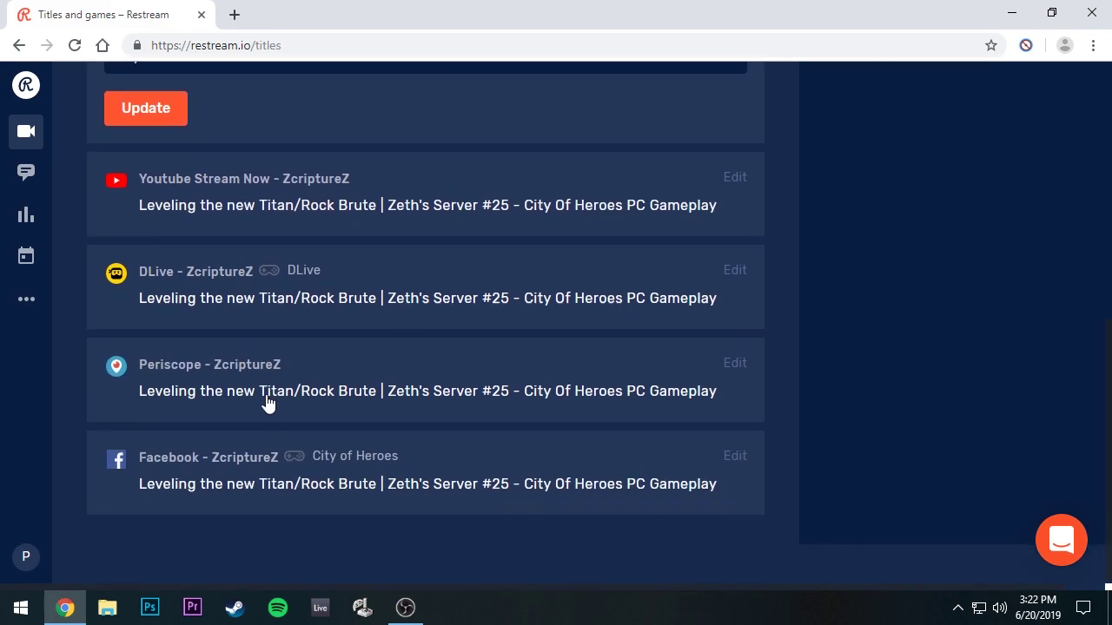
scroll(245, 382, up, 2)
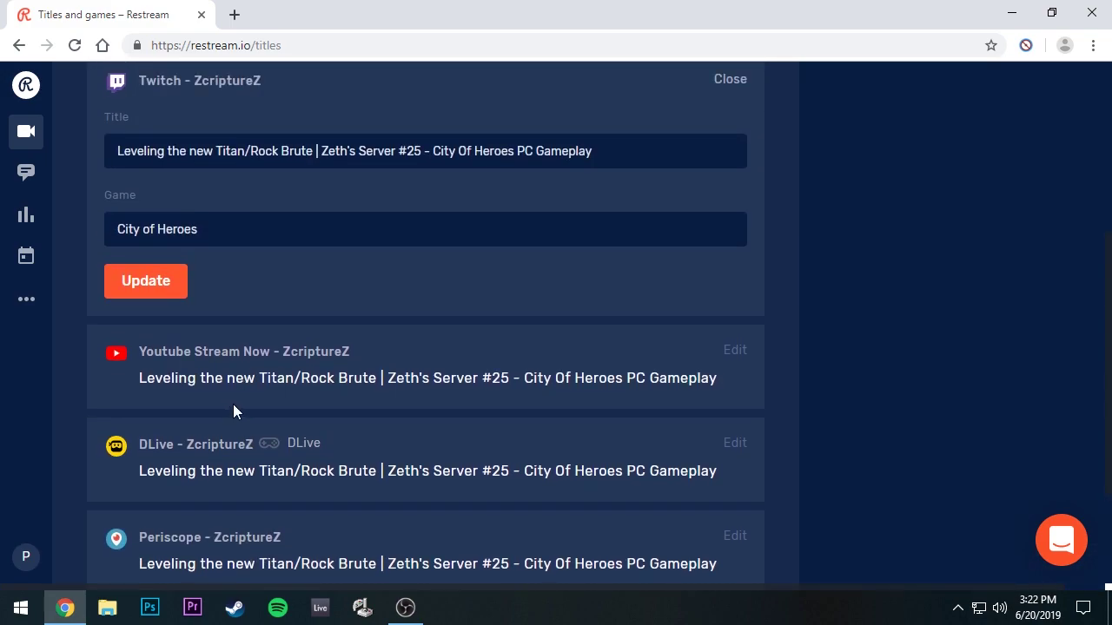
scroll(55, 365, up, 1)
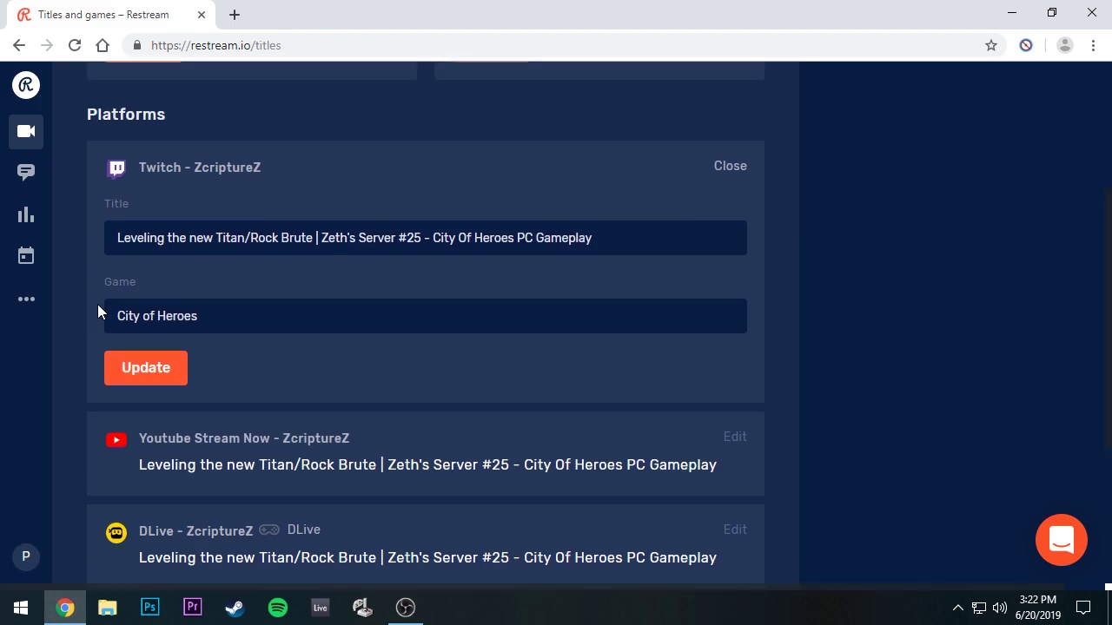
click(152, 370)
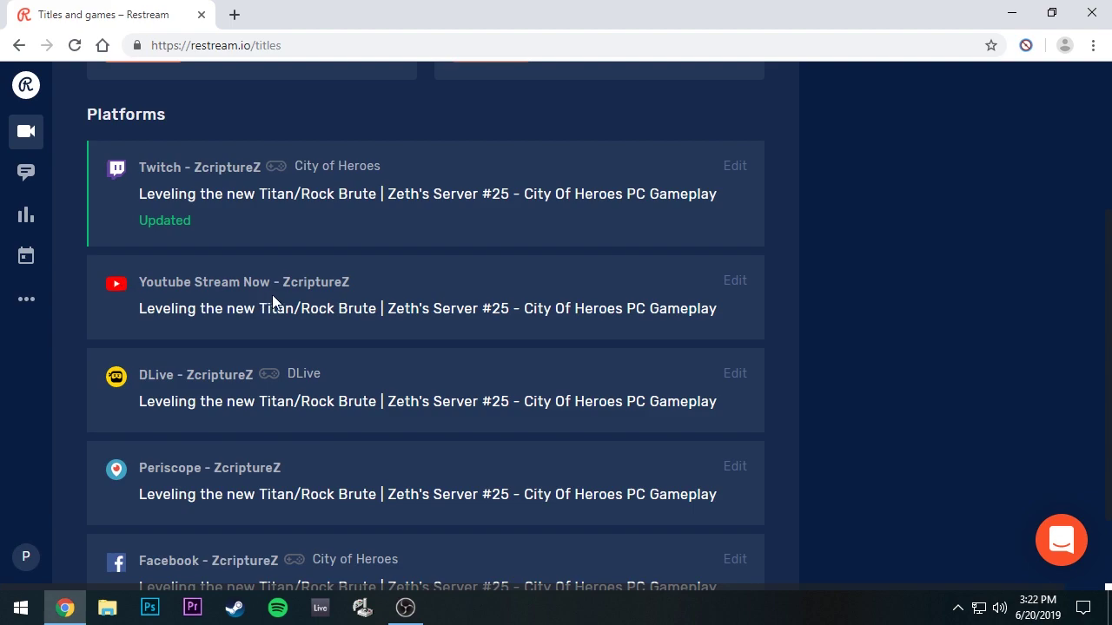
Open the YouTube City Of Heroes entry and review its multistreaming description's referral link line.
click(335, 314)
scroll(130, 386, down, 2)
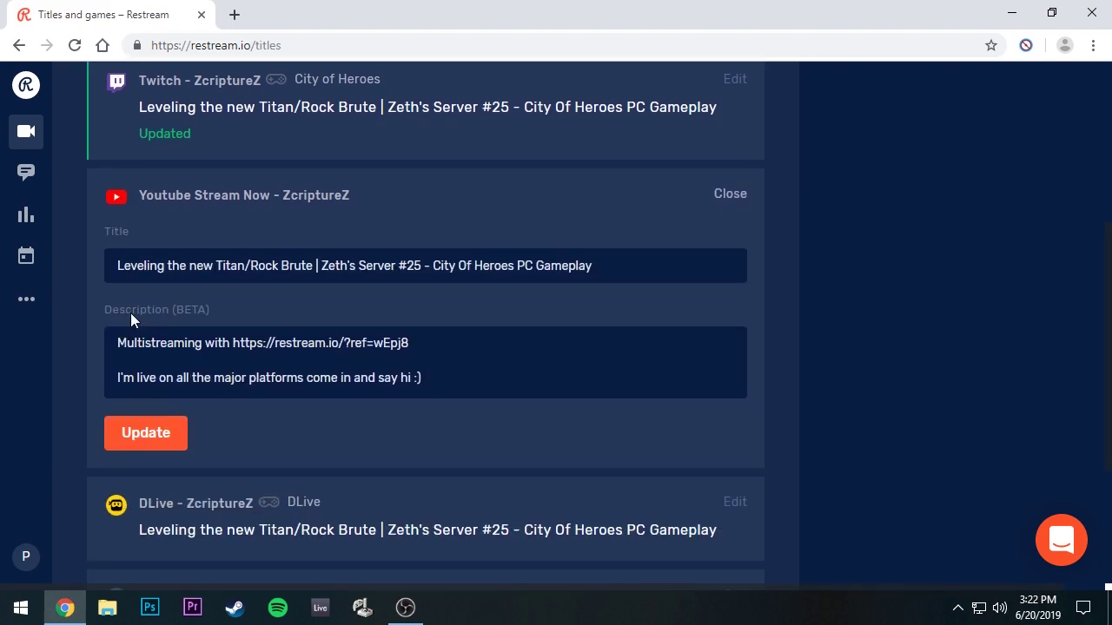
scroll(206, 269, down, 1)
scroll(275, 343, up, 2)
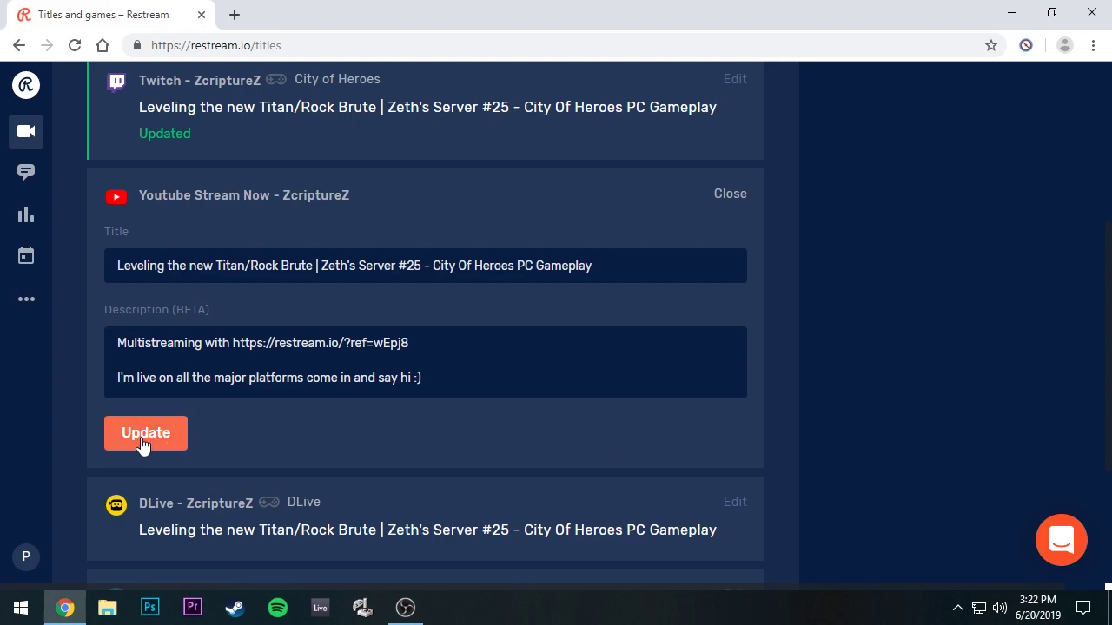
drag(118, 343, 419, 344)
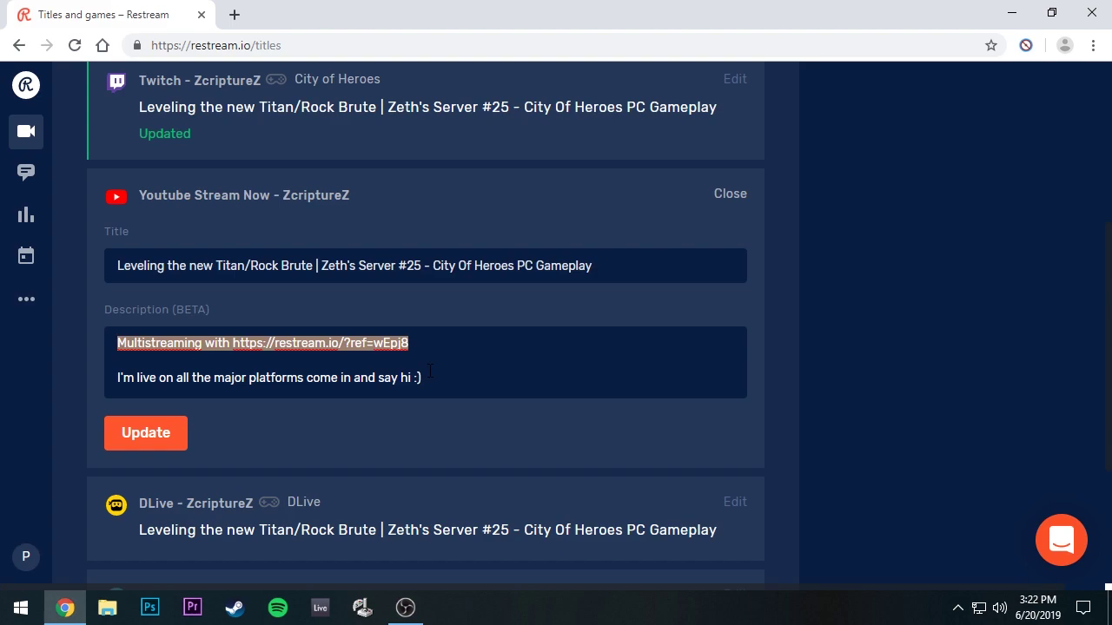
key(Right)
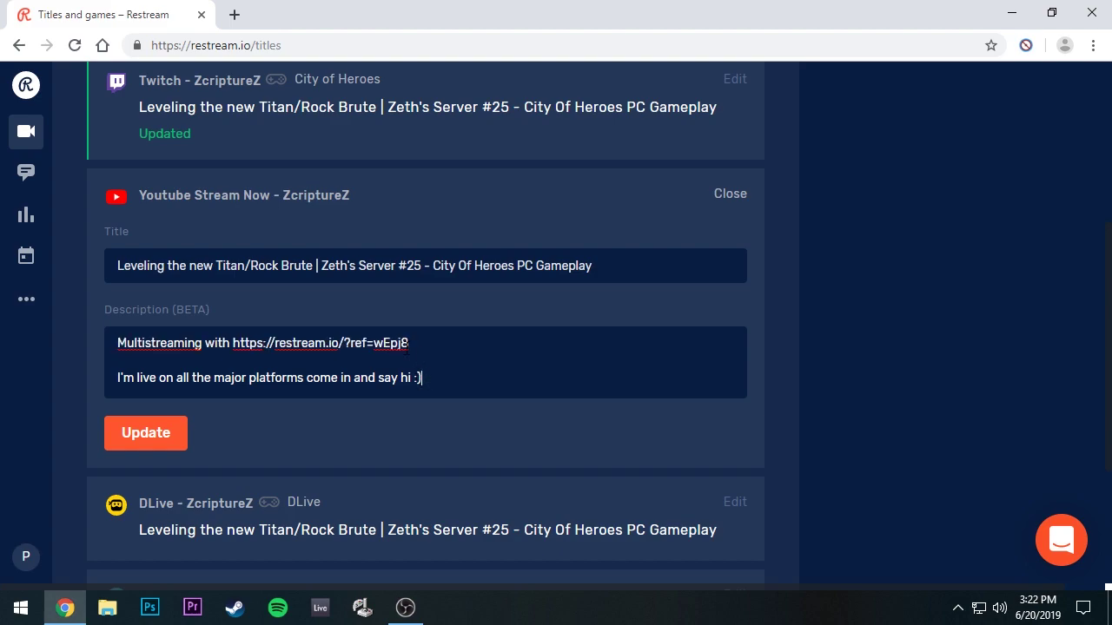
click(423, 378)
View the shareable referral link on the Refer a Friend page, then return to the titles.
click(25, 300)
scroll(95, 447, down, 1)
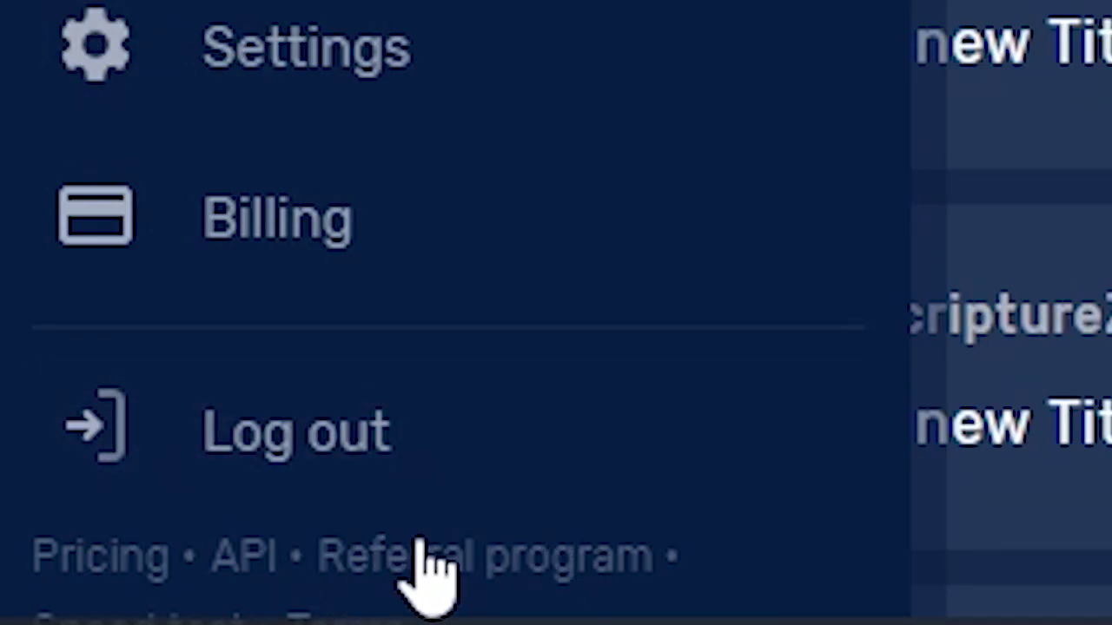
click(469, 560)
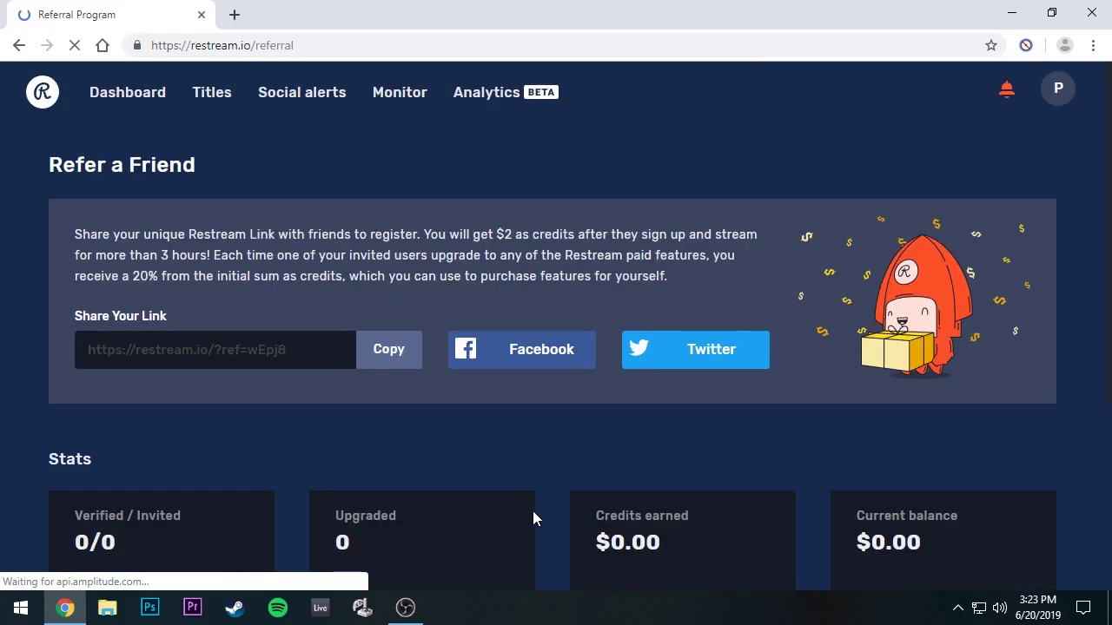
scroll(303, 494, down, 2)
scroll(474, 425, up, 2)
scroll(474, 424, up, 1)
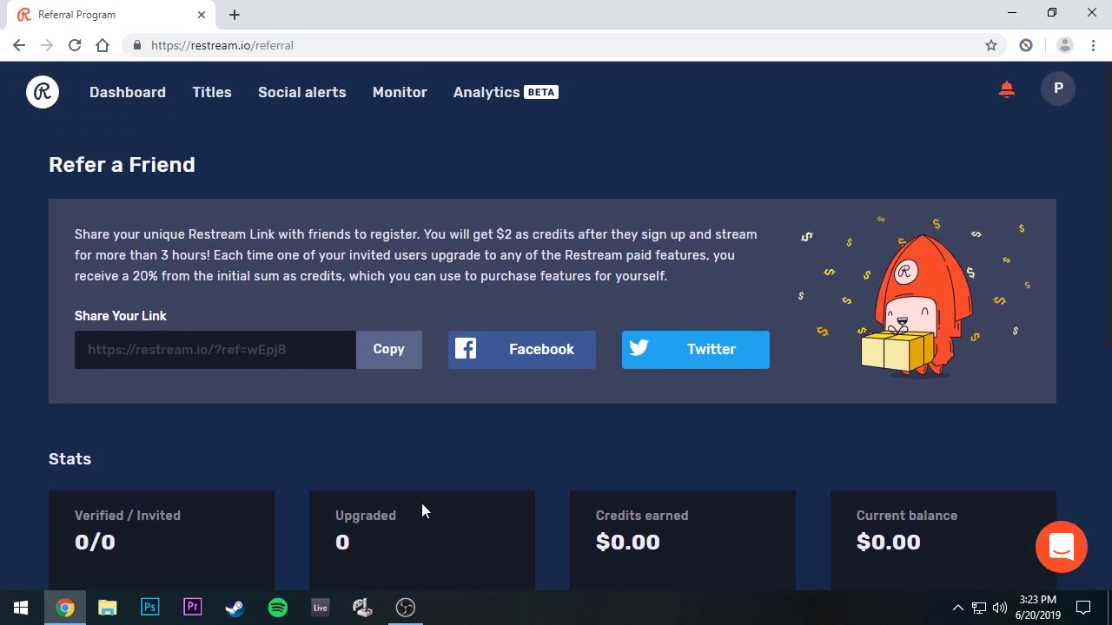
click(19, 49)
Save the YouTube Stream Now title and description so the entry shows Updated.
scroll(46, 462, down, 4)
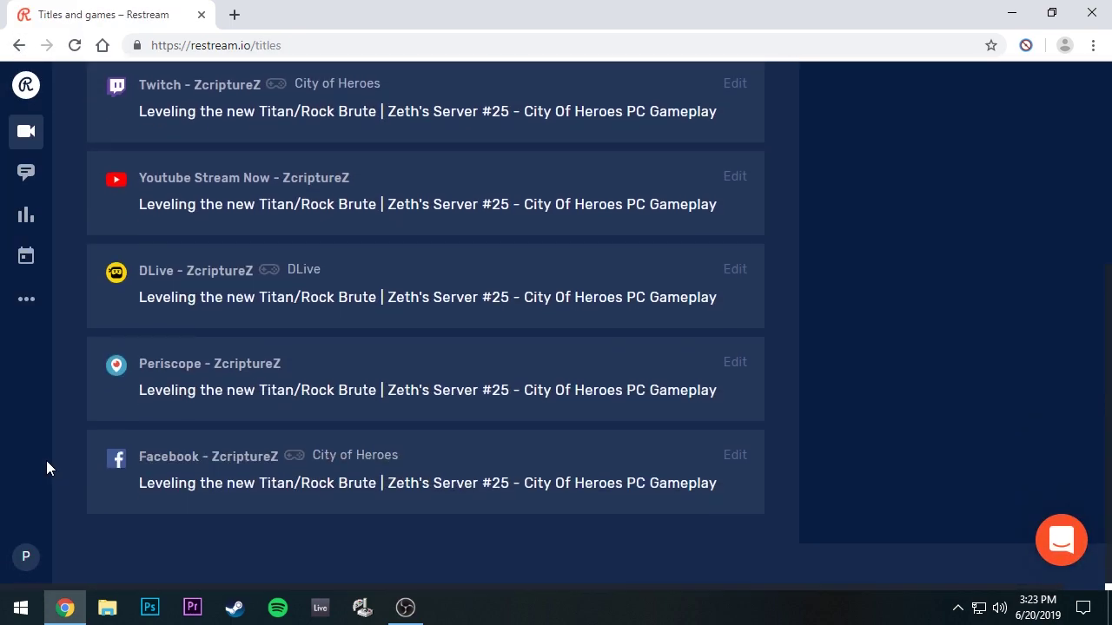
click(230, 215)
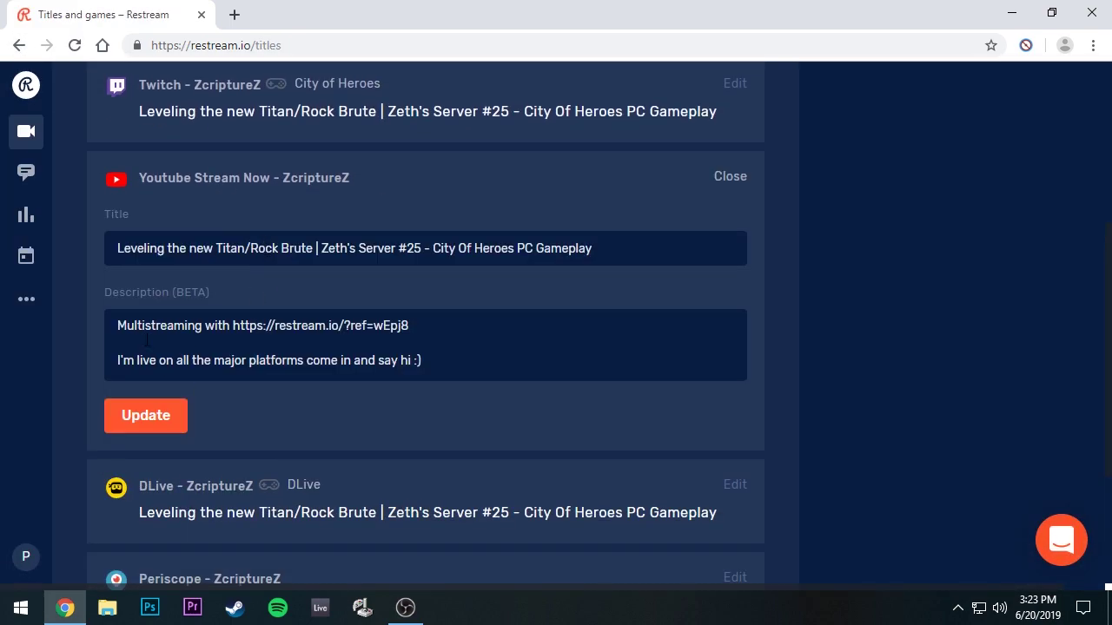
scroll(431, 367, down, 1)
scroll(426, 365, up, 1)
click(416, 350)
key(Down)
key(Down)
key(Down)
key(Down)
key(Down)
key(Down)
key(Down)
key(Down)
key(Down)
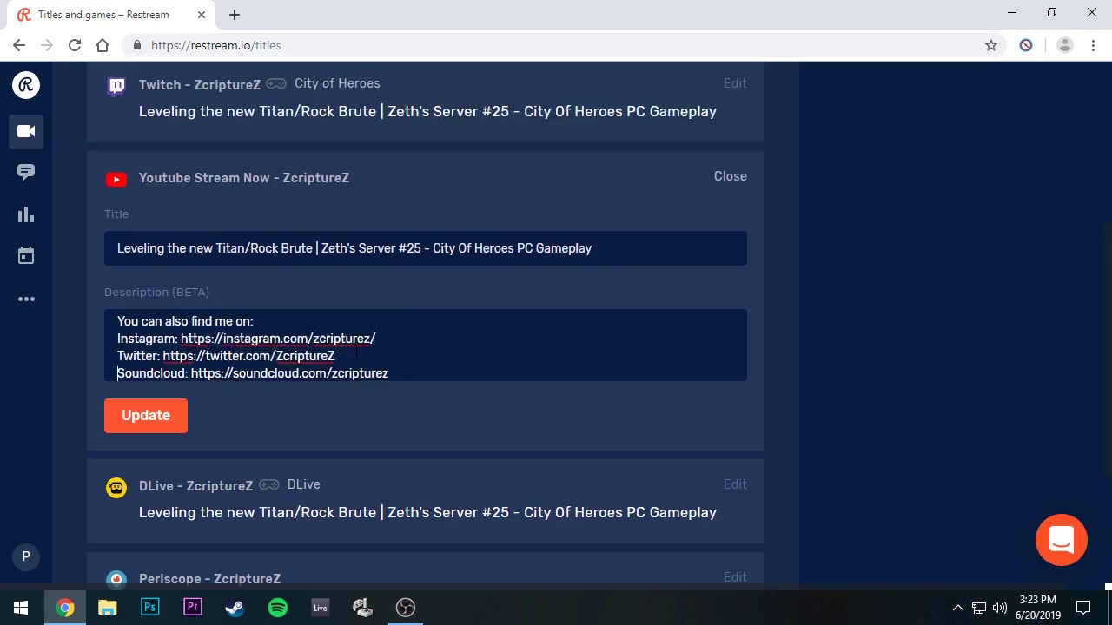
key(Up)
key(Up)
key(Up)
key(Up)
key(Up)
key(Up)
click(146, 415)
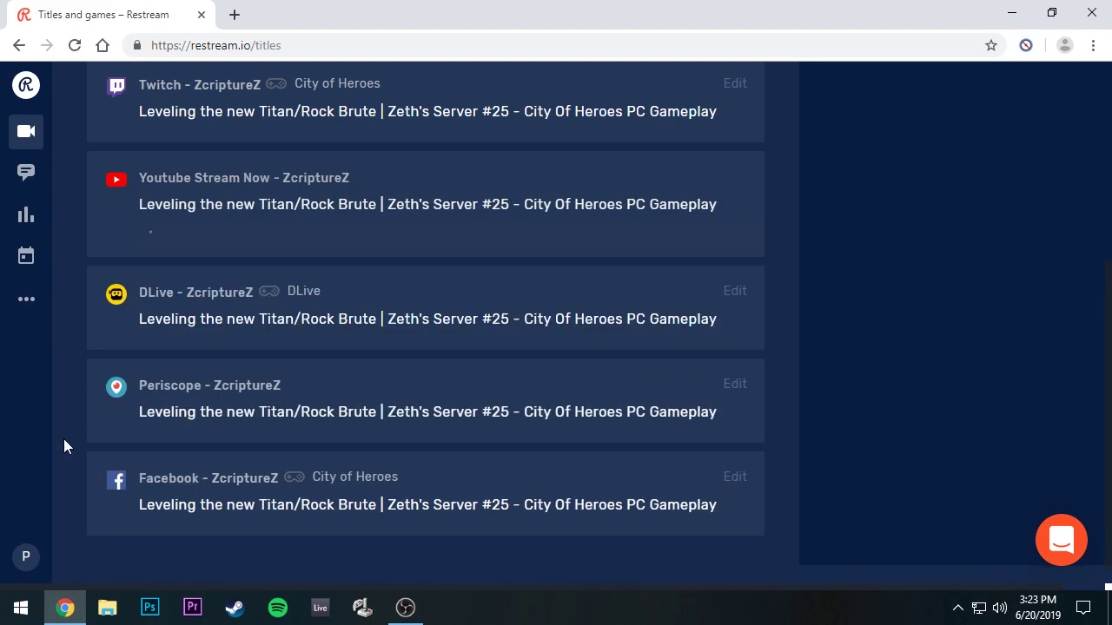
Save the Facebook title, game and description so that entry also shows Updated.
click(198, 516)
scroll(74, 464, down, 3)
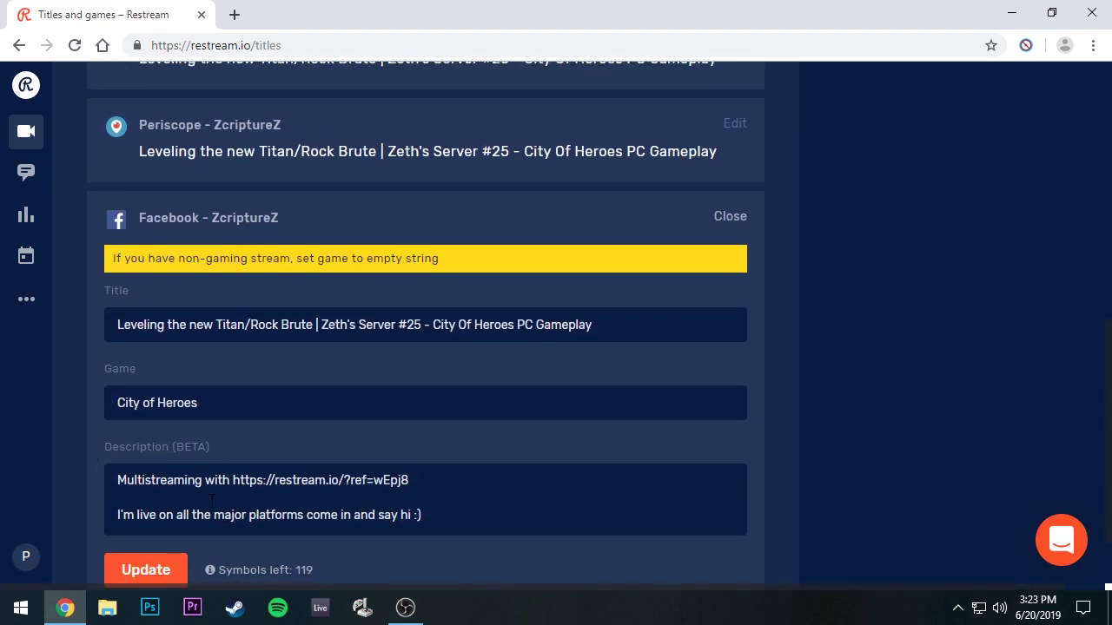
click(150, 569)
click(145, 480)
scroll(139, 460, up, 3)
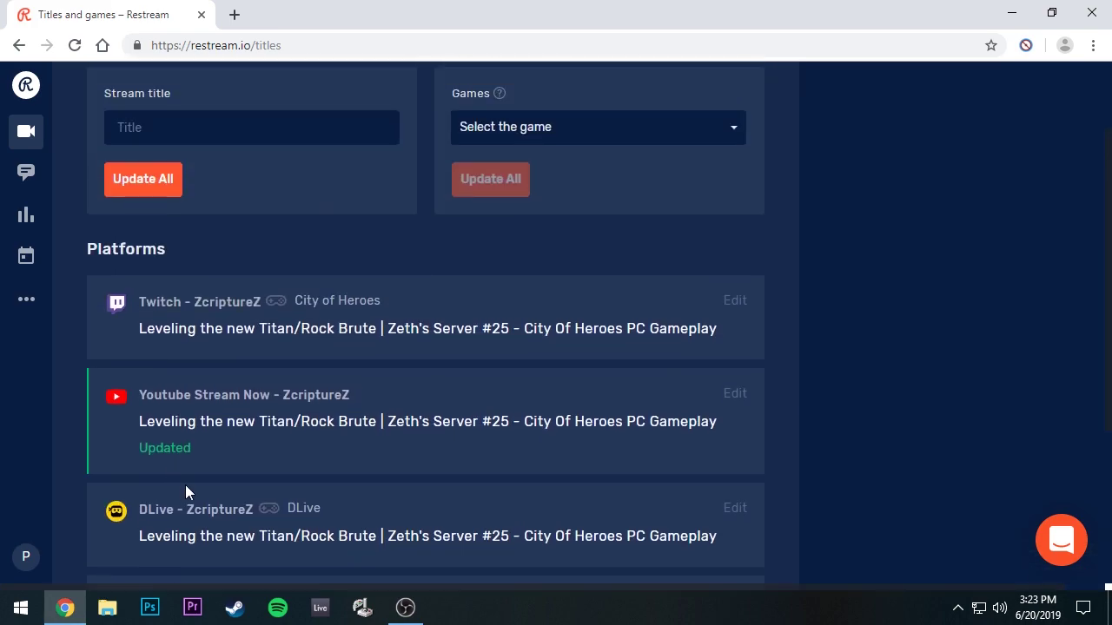
scroll(101, 389, down, 2)
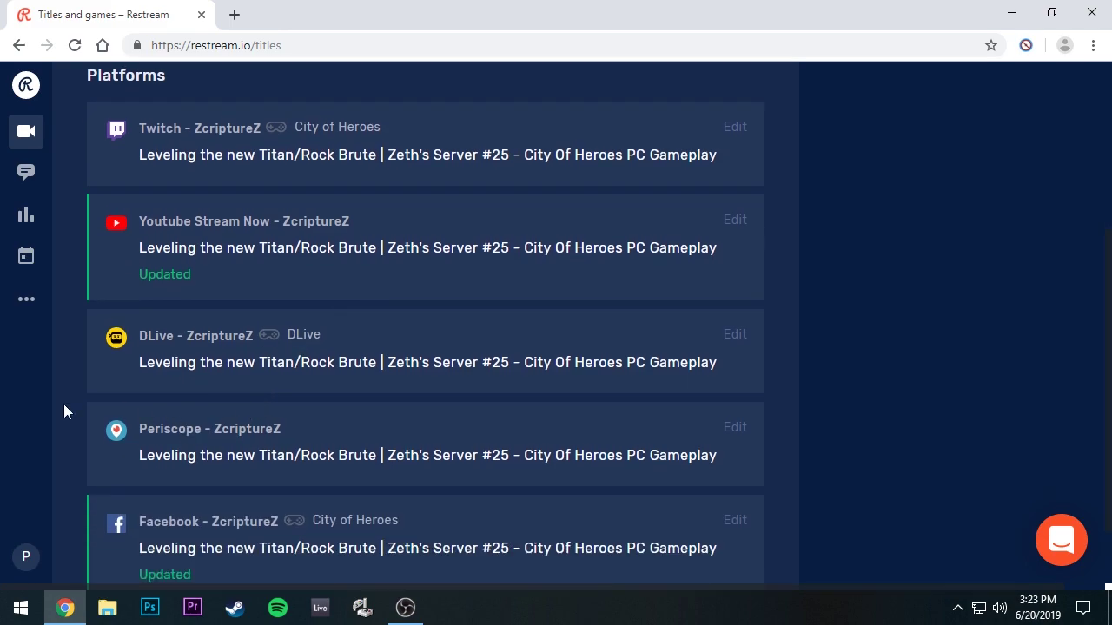
scroll(69, 400, down, 1)
scroll(87, 417, up, 3)
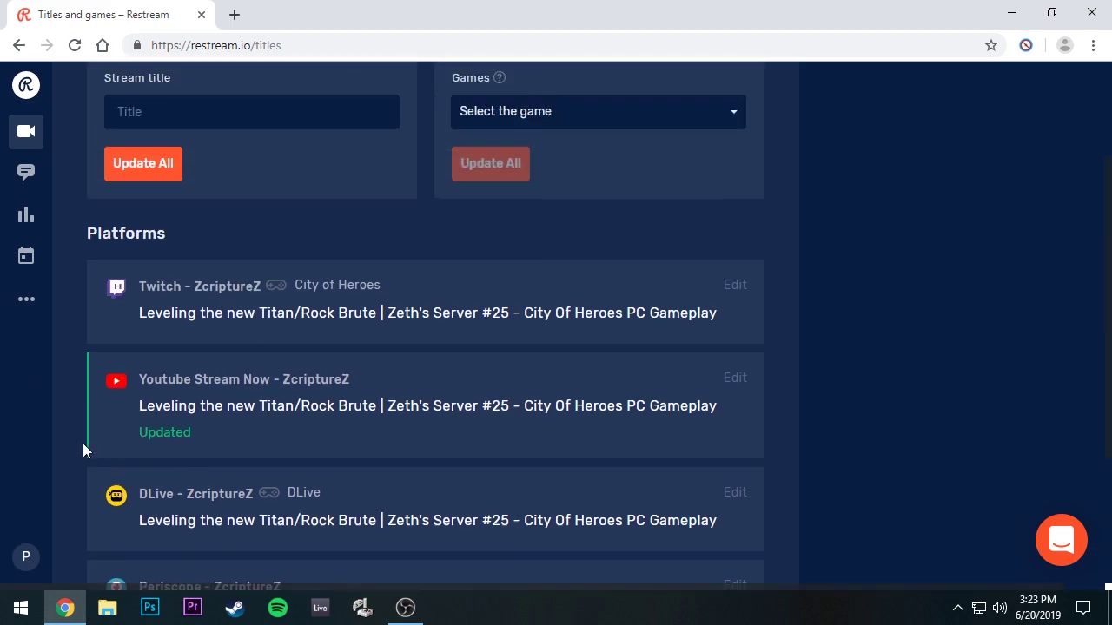
scroll(82, 446, up, 1)
scroll(76, 453, down, 2)
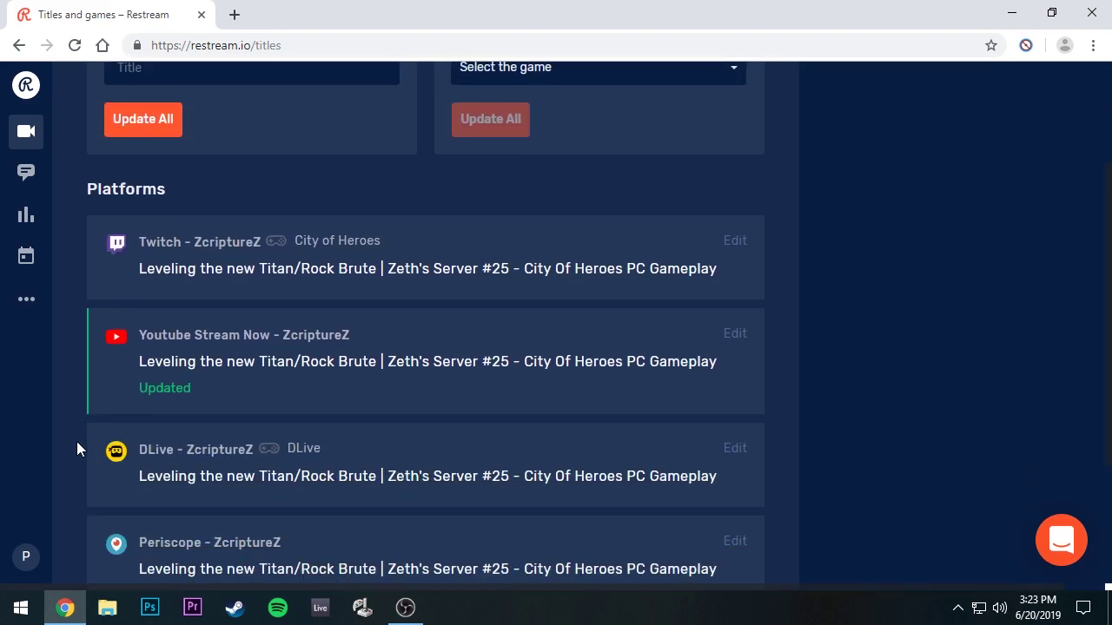
scroll(78, 450, up, 2)
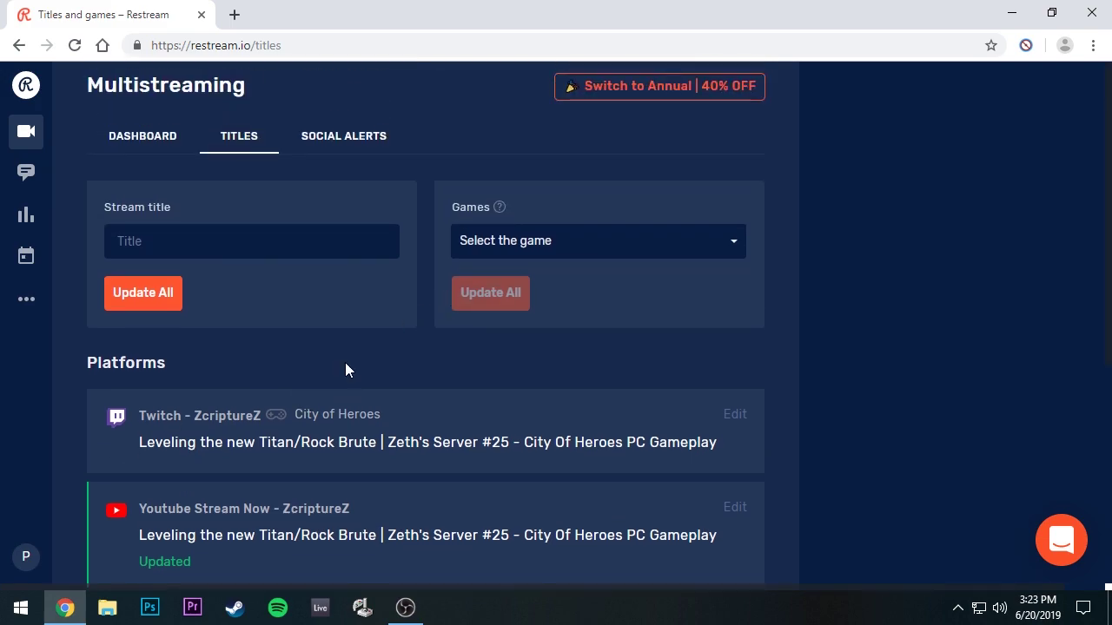
Show the Social Alerts settings and scroll to the City of Heroes/Villains go-live message.
click(335, 139)
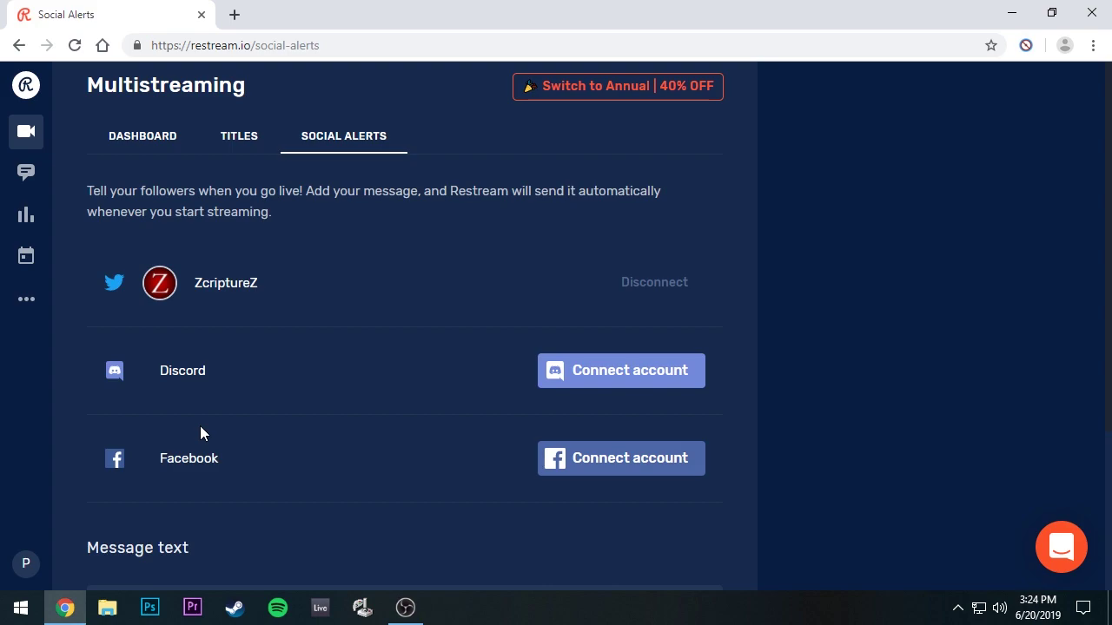
scroll(200, 425, down, 3)
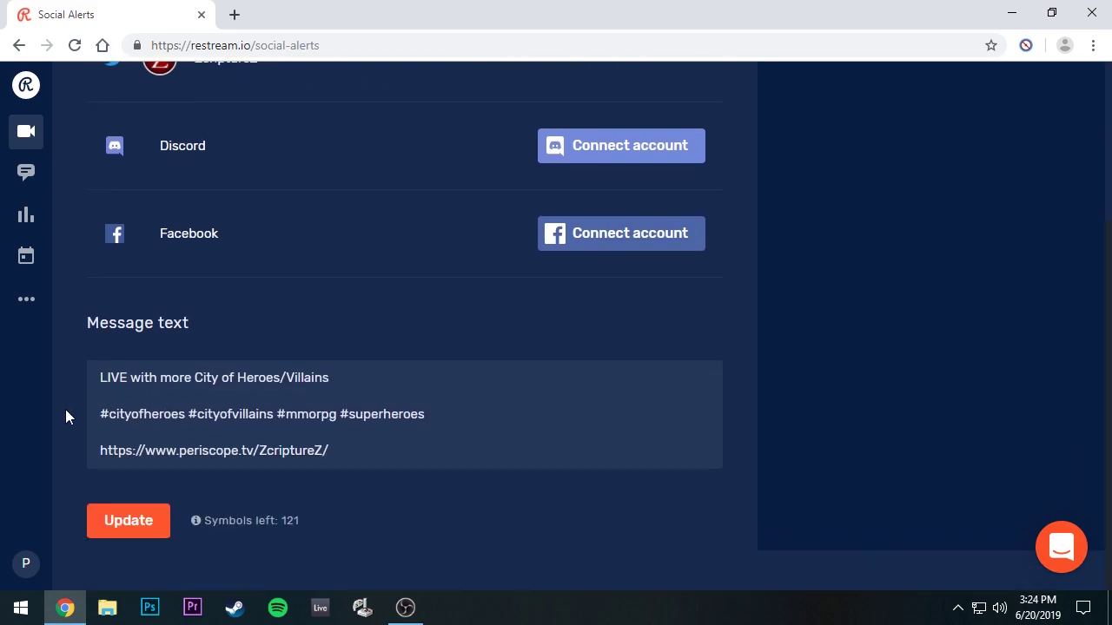